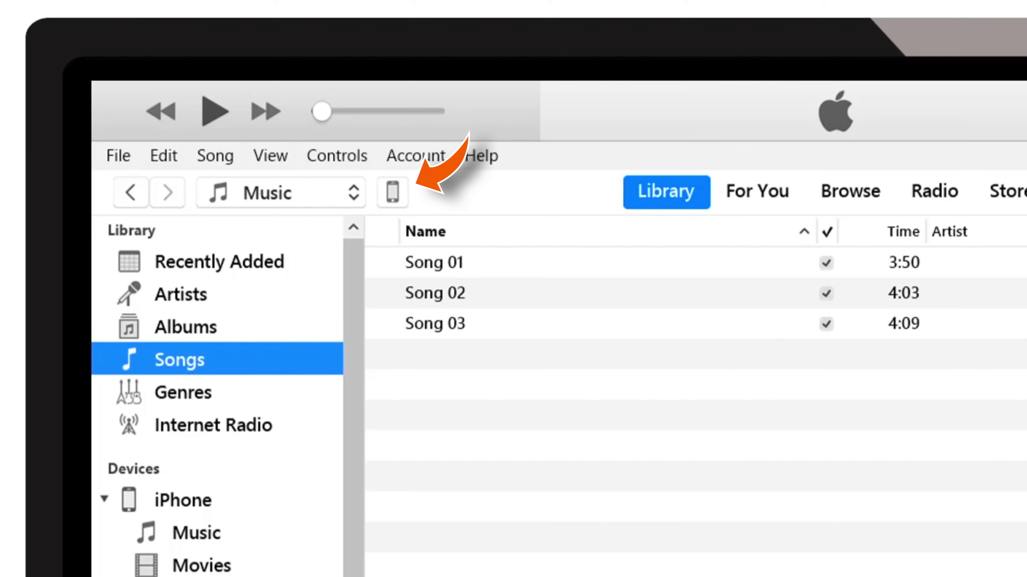
# Open the connected iPhone's summary, eject the device, and show the Songs list of the music library.
pyautogui.click(391, 194)
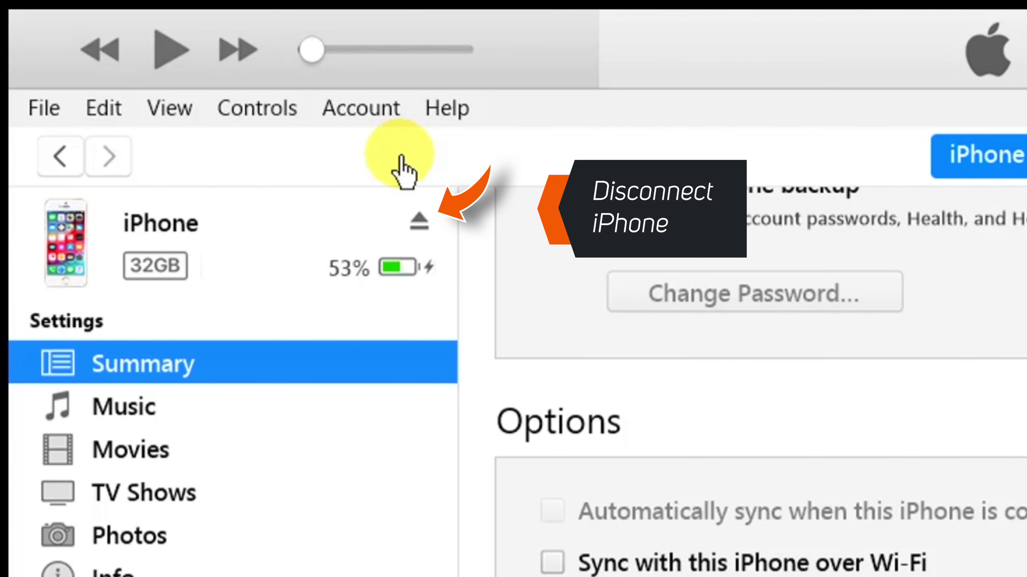
pyautogui.click(418, 224)
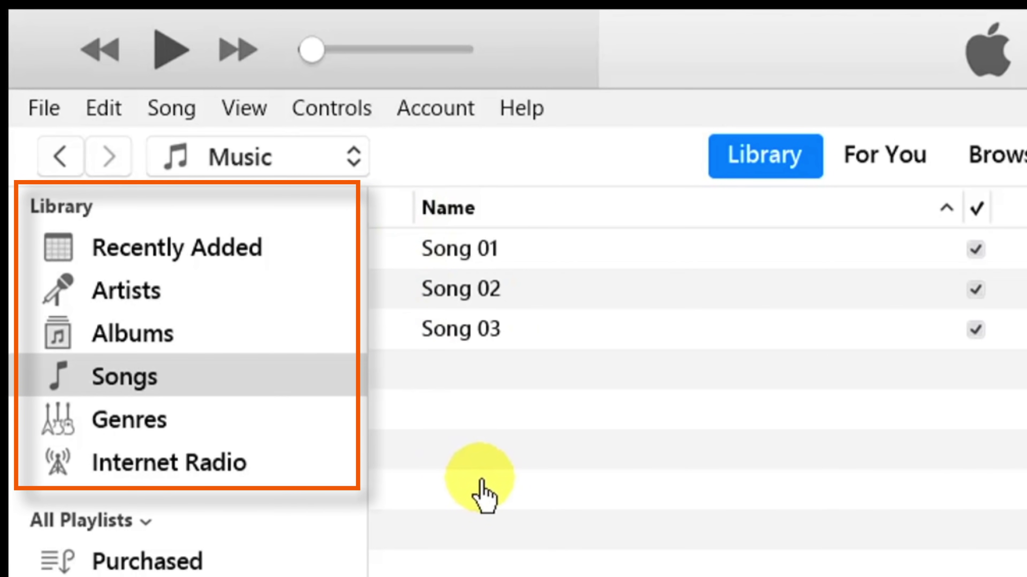
pyautogui.click(334, 380)
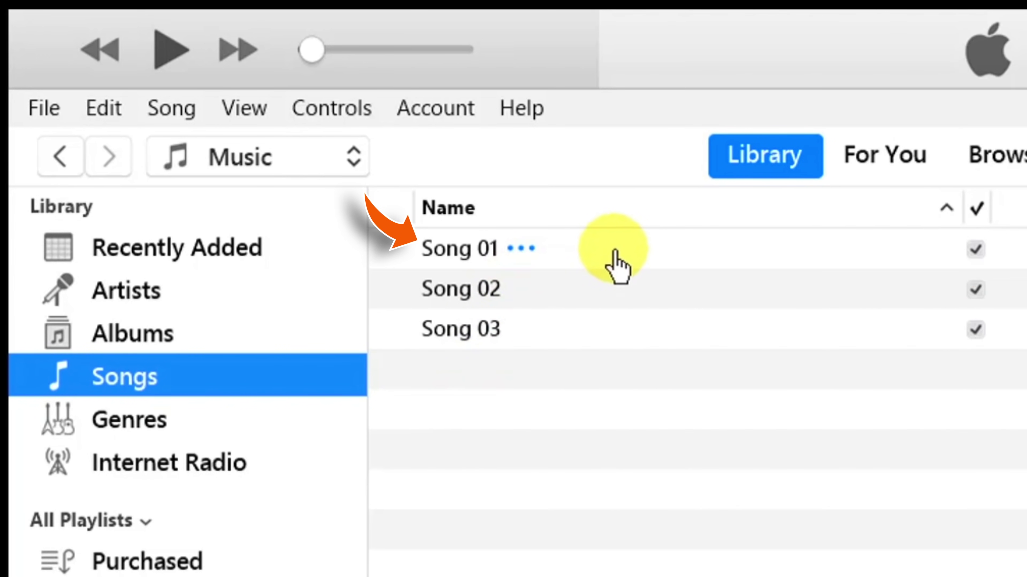
# Open the song info for Song 01 and enable its start and stop time options.
pyautogui.click(627, 250)
pyautogui.rightClick(627, 252)
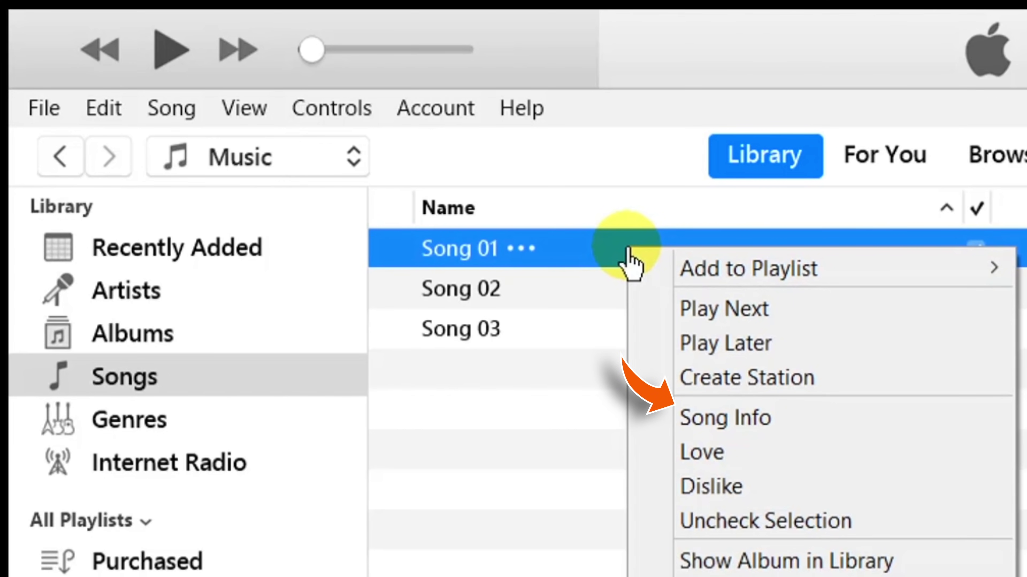
pyautogui.click(795, 420)
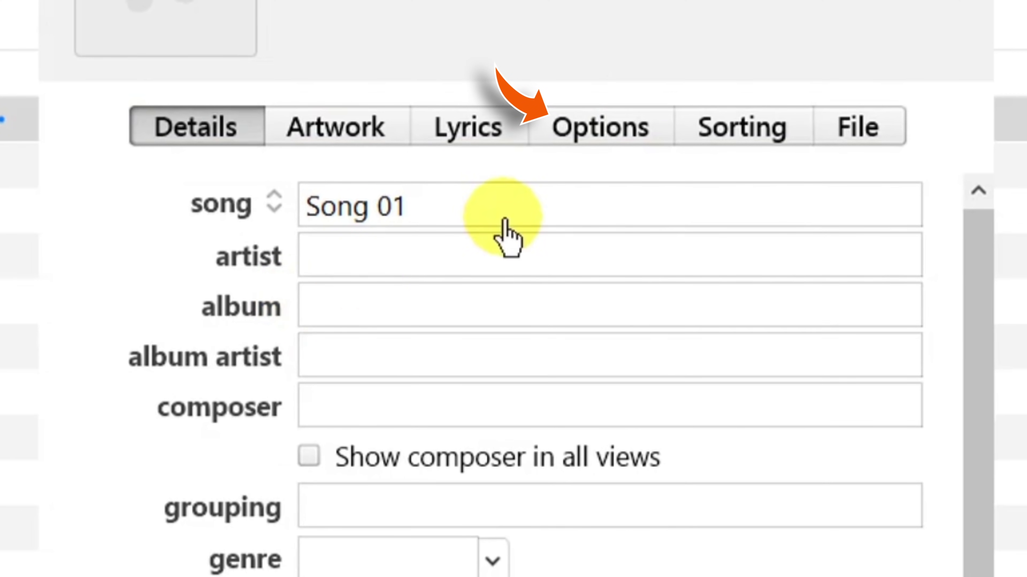
pyautogui.click(653, 130)
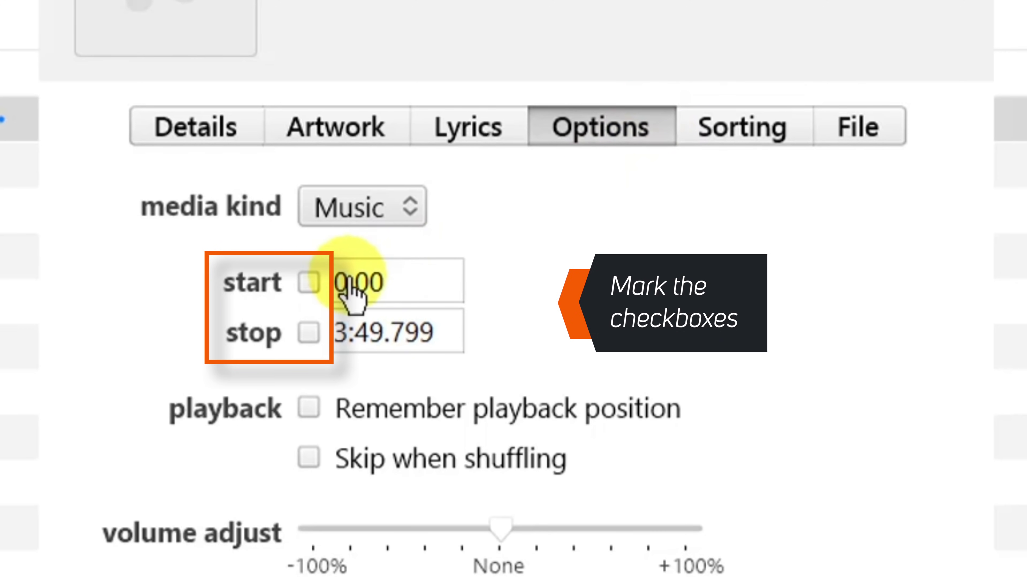
pyautogui.click(308, 281)
pyautogui.click(308, 333)
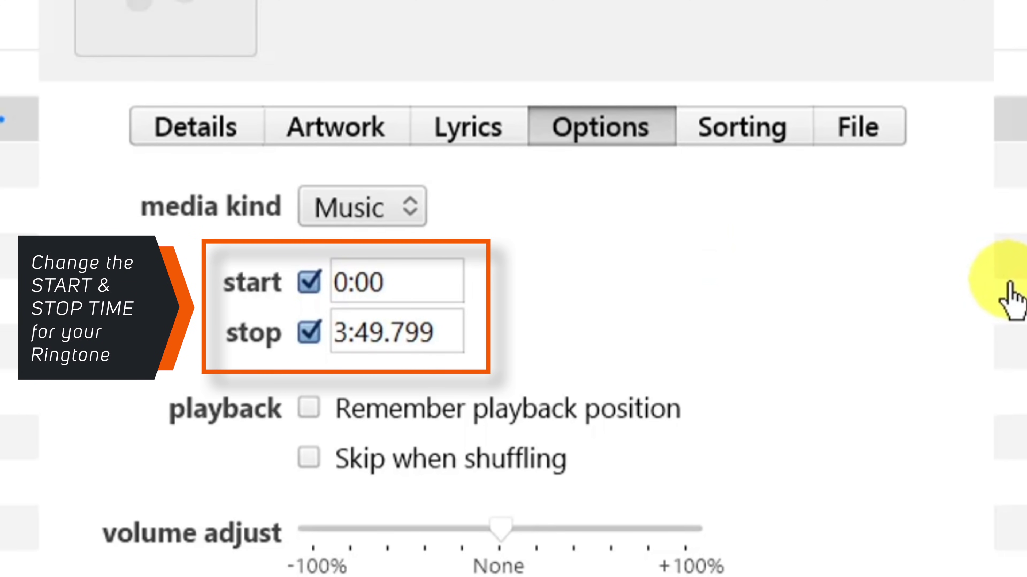
# Set the stop time of Song 01 to 0:30 and confirm the song info changes.
pyautogui.click(440, 330)
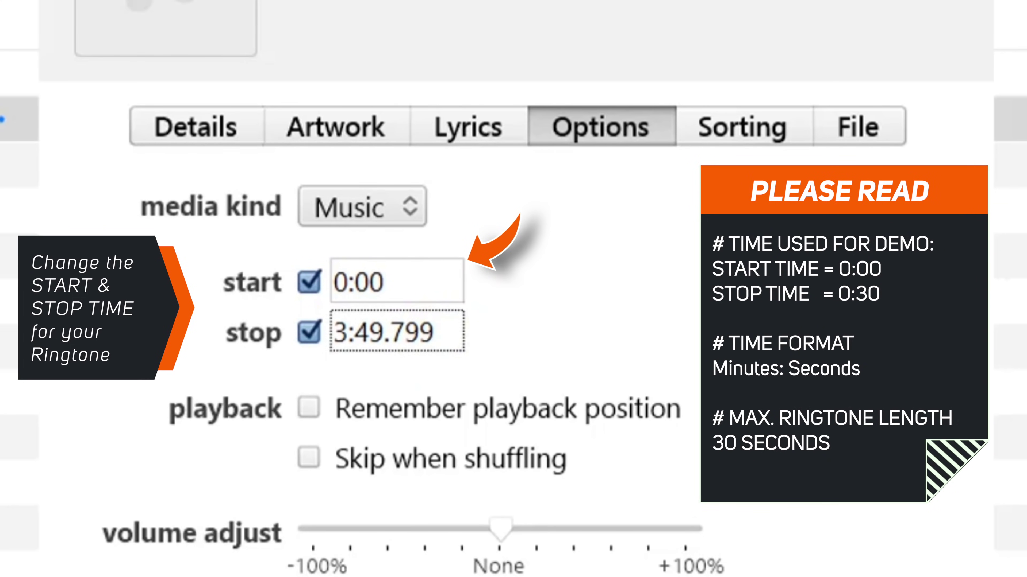
pyautogui.press('BackSpace')
pyautogui.press('BackSpace')
pyautogui.press('BackSpace')
pyautogui.press('BackSpace')
pyautogui.press('BackSpace')
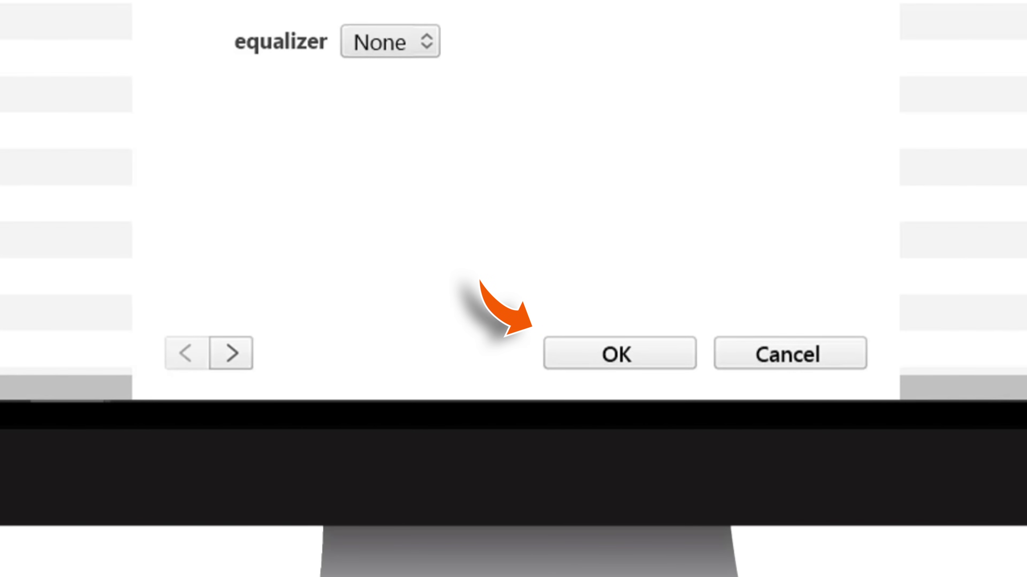
pyautogui.click(663, 349)
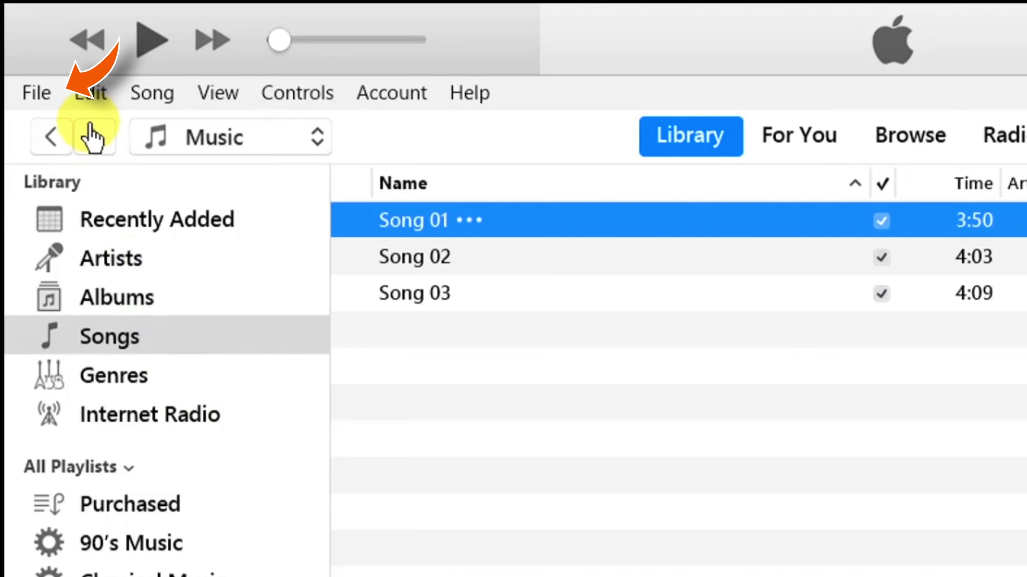
# Convert the trimmed Song 01 by creating an AAC version of it.
pyautogui.click(39, 109)
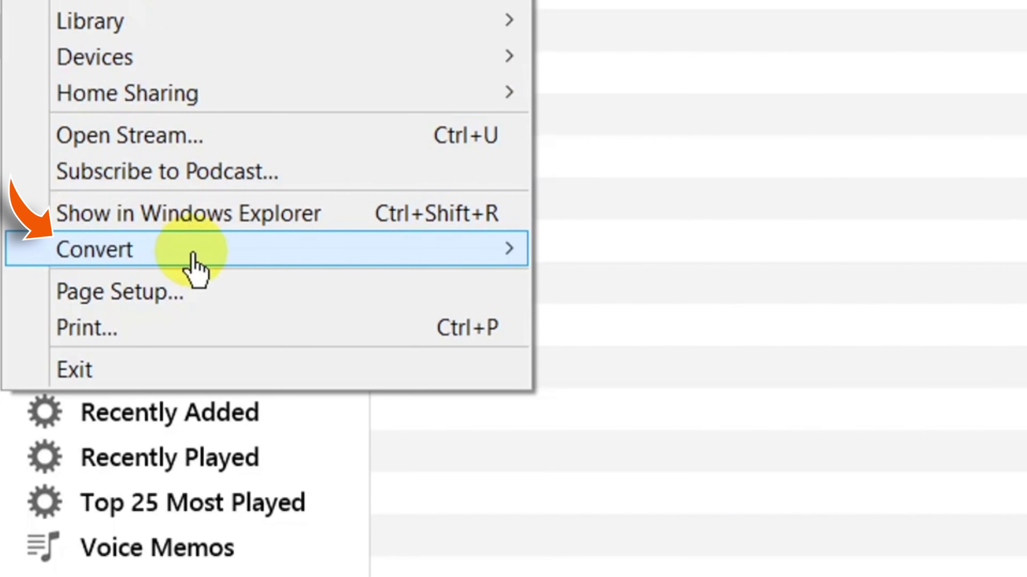
pyautogui.moveTo(193, 262)
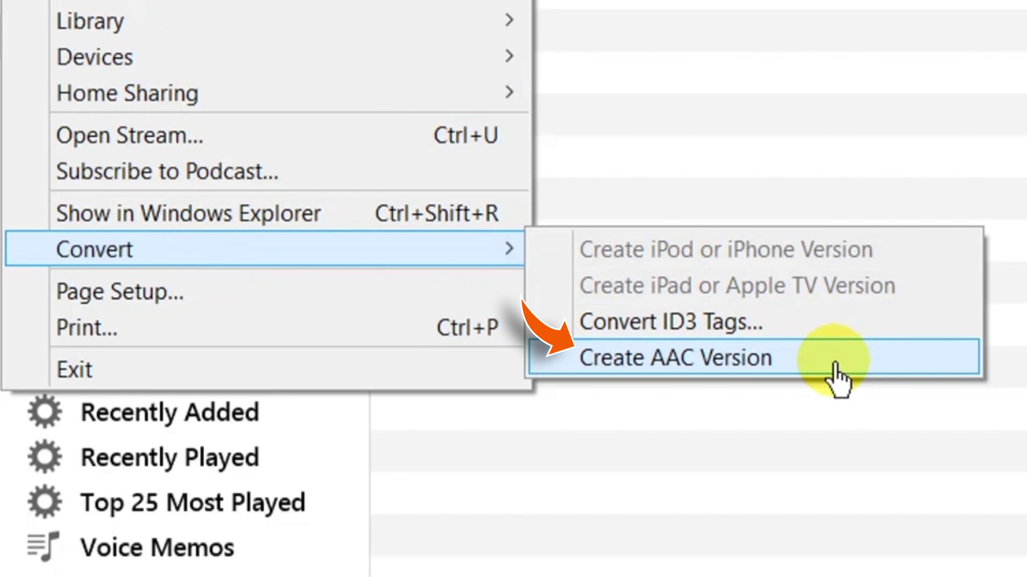
pyautogui.click(835, 366)
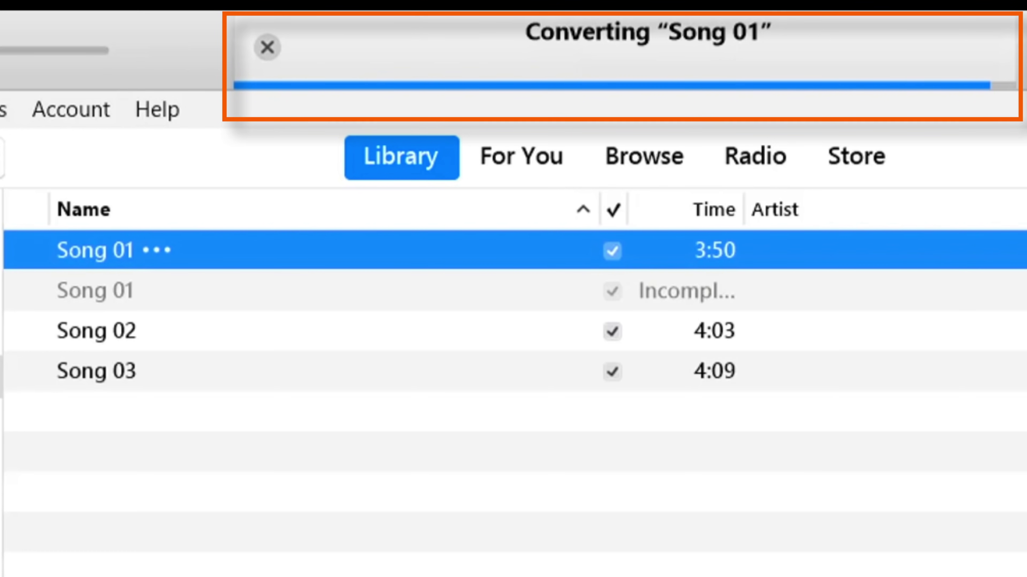
# Show the 0:30 version of Song 01 in Windows Explorer.
pyautogui.click(372, 291)
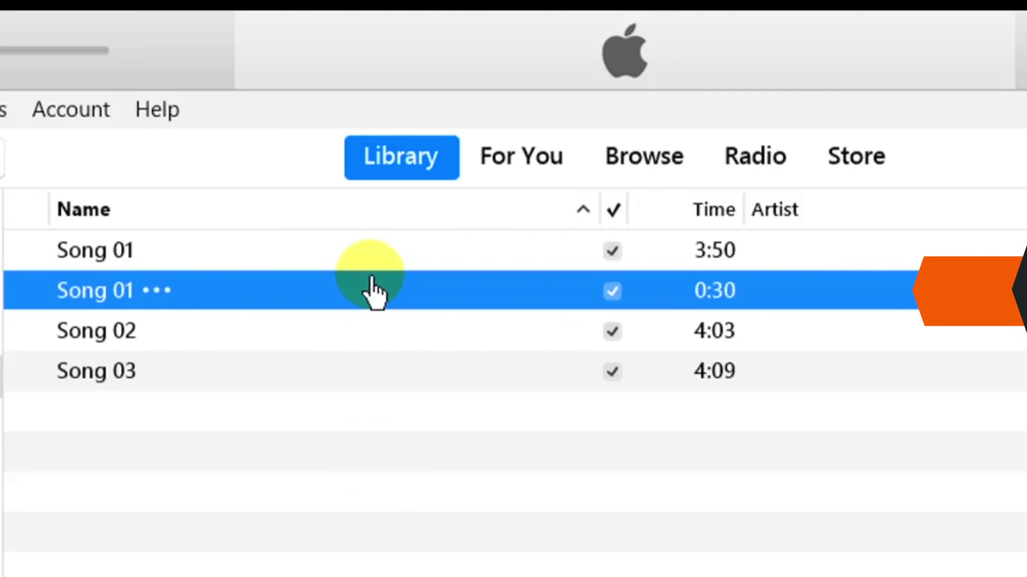
pyautogui.rightClick(372, 291)
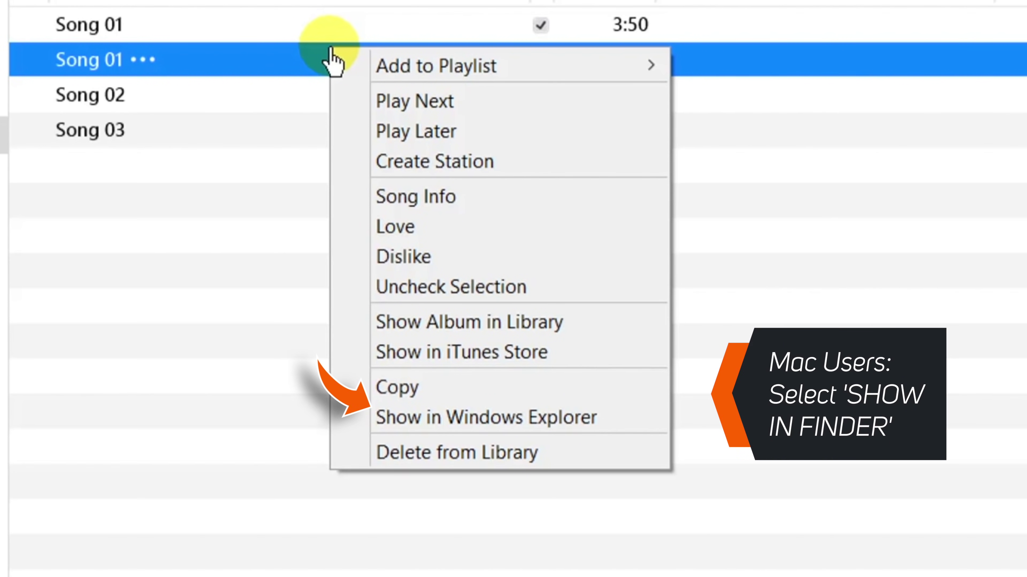
pyautogui.click(643, 418)
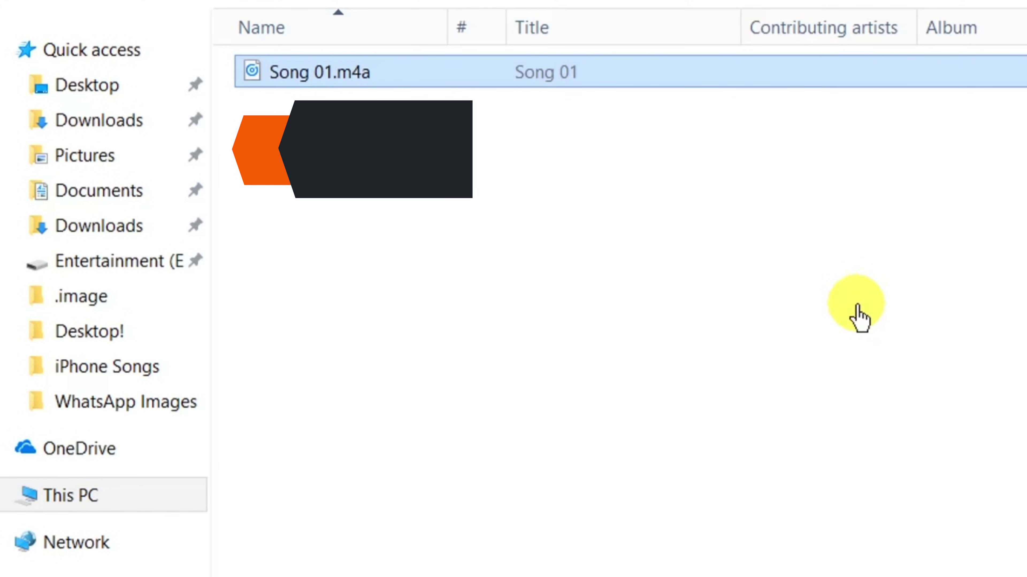
# Copy the file Song 01.m4a from its media folder and paste it onto the desktop.
pyautogui.rightClick(409, 85)
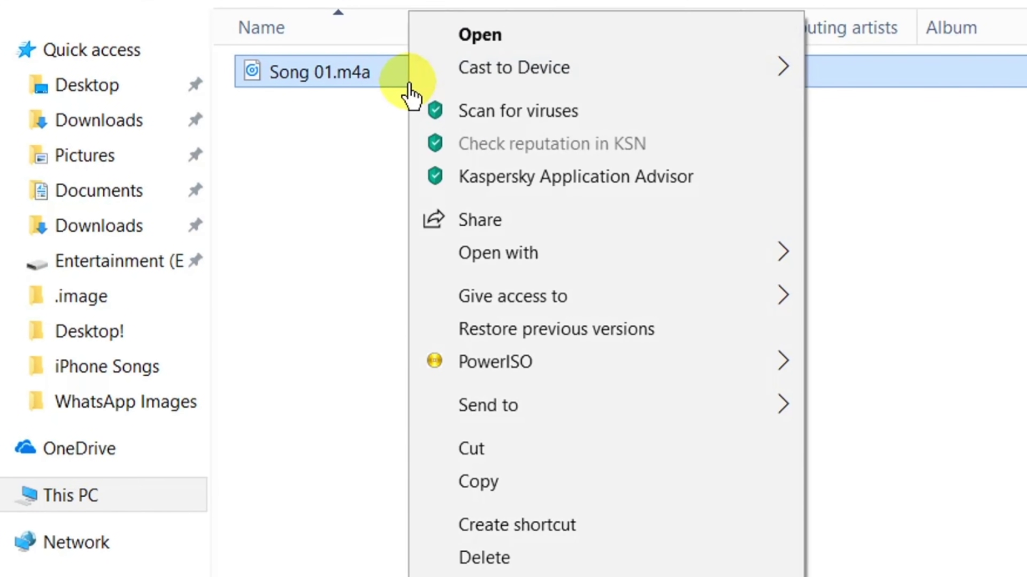
pyautogui.click(586, 486)
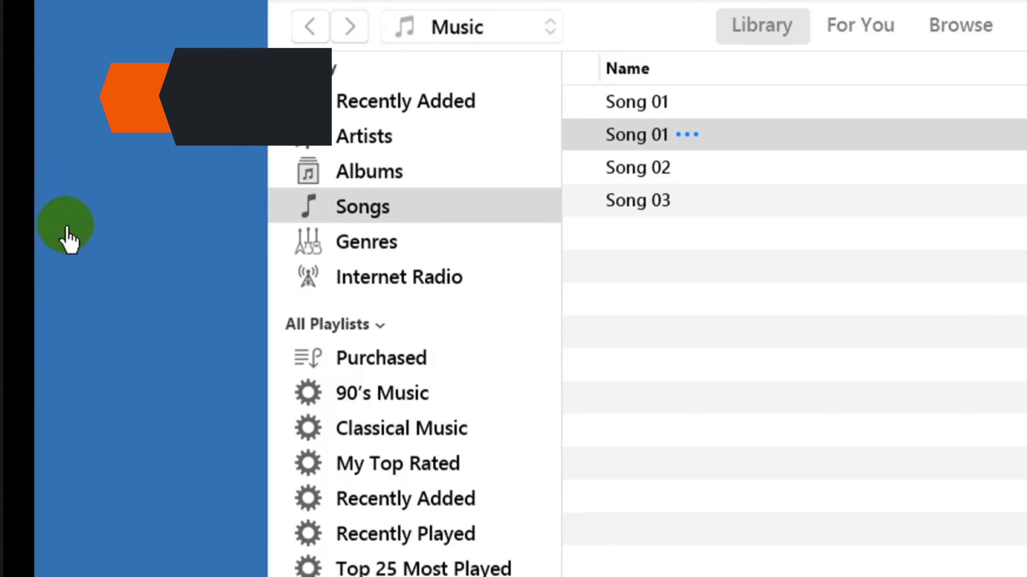
pyautogui.rightClick(69, 239)
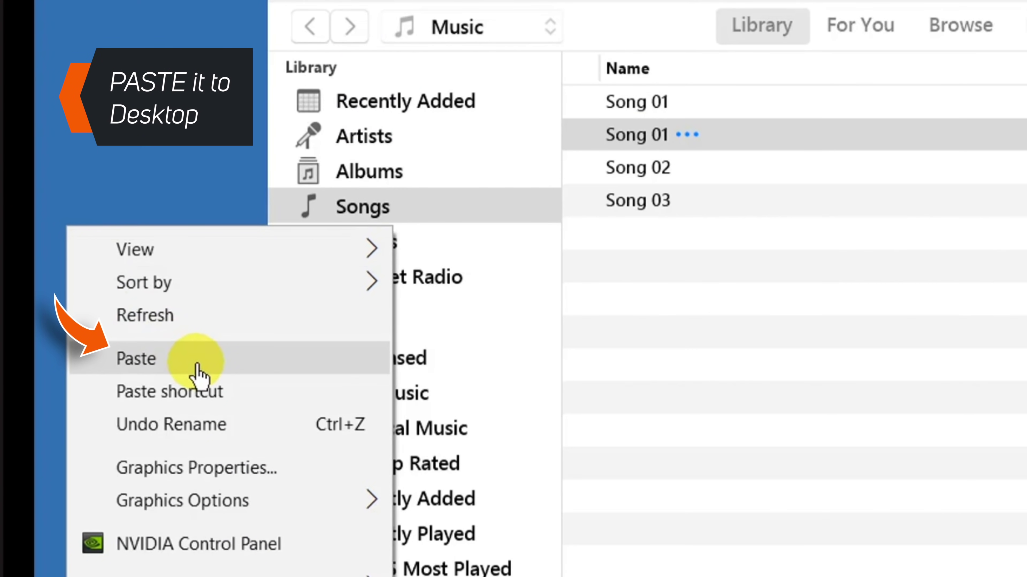
pyautogui.click(198, 358)
pyautogui.click(107, 219)
pyautogui.click(124, 443)
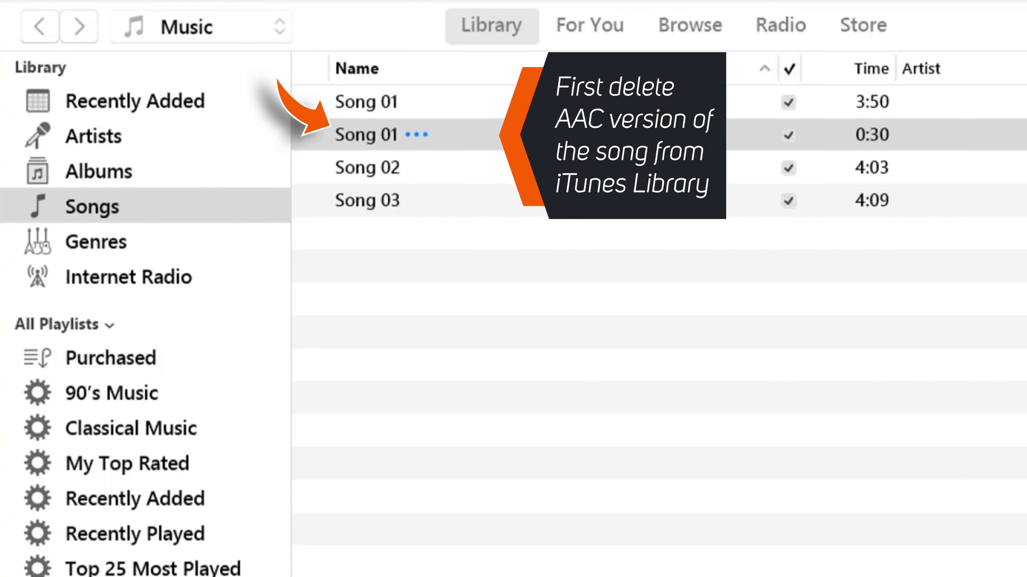
# Delete the 0:30 version of Song 01 from the iTunes library and move its file to the Recycle Bin.
pyautogui.click(449, 139)
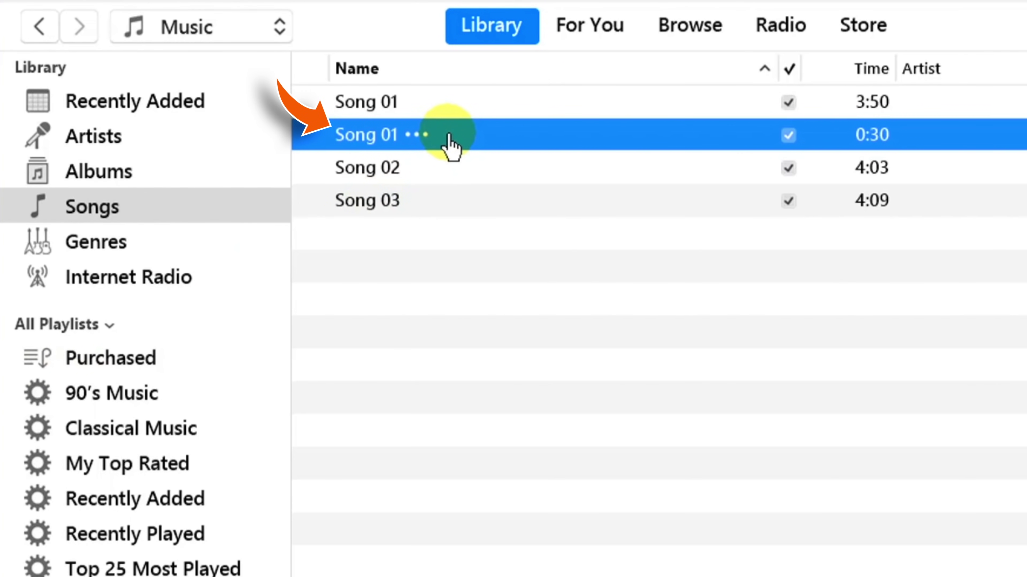
pyautogui.rightClick(449, 139)
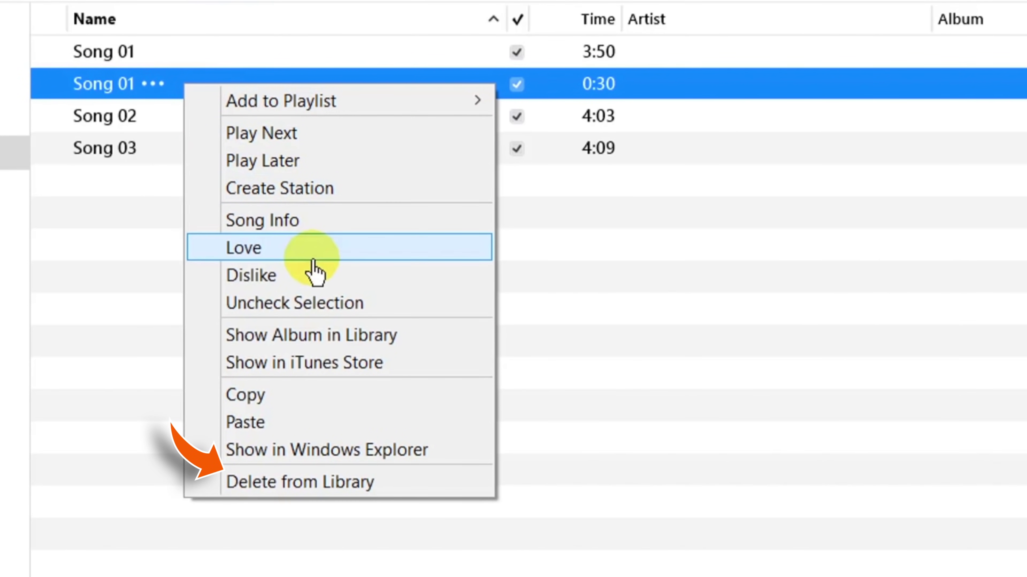
pyautogui.click(433, 482)
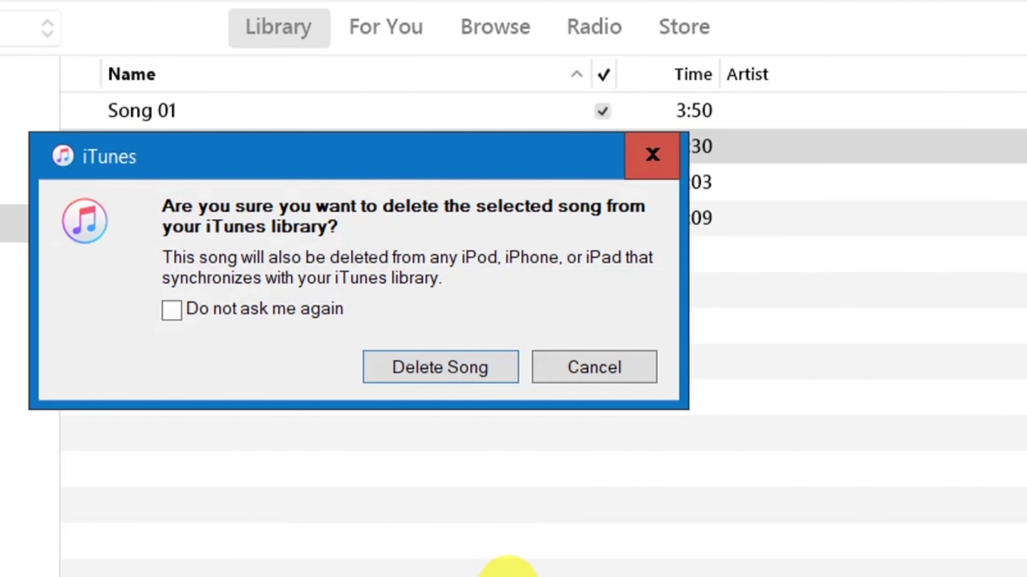
pyautogui.click(498, 374)
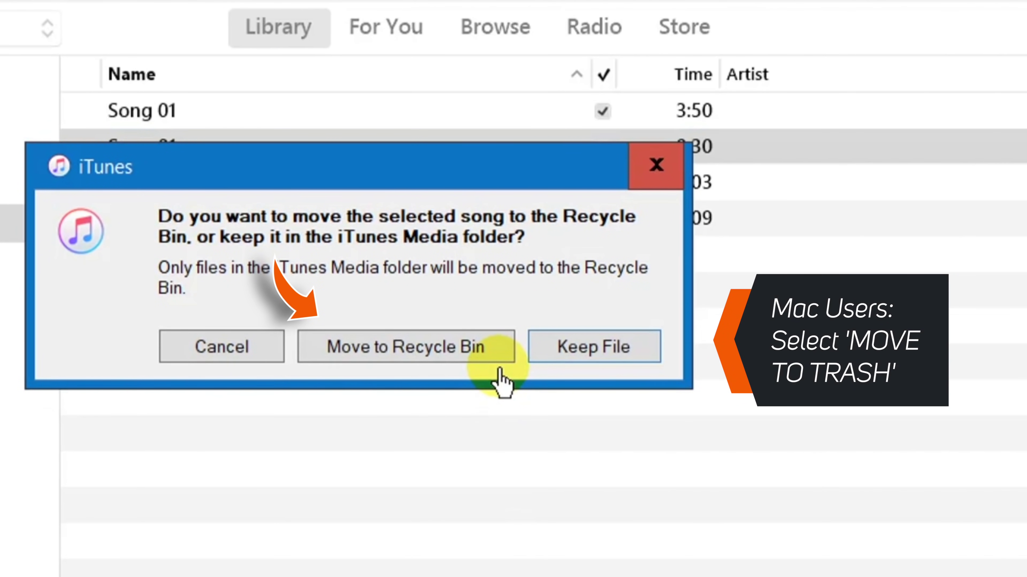
pyautogui.click(497, 358)
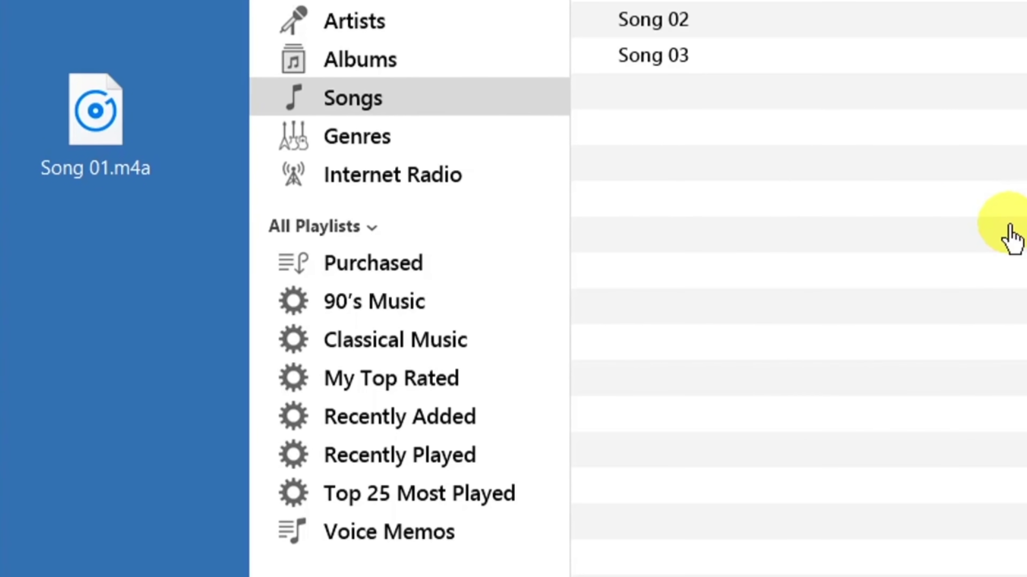
# Rename the desktop file Song 01.m4a to Song 01.m4r and accept the extension change.
pyautogui.click(89, 134)
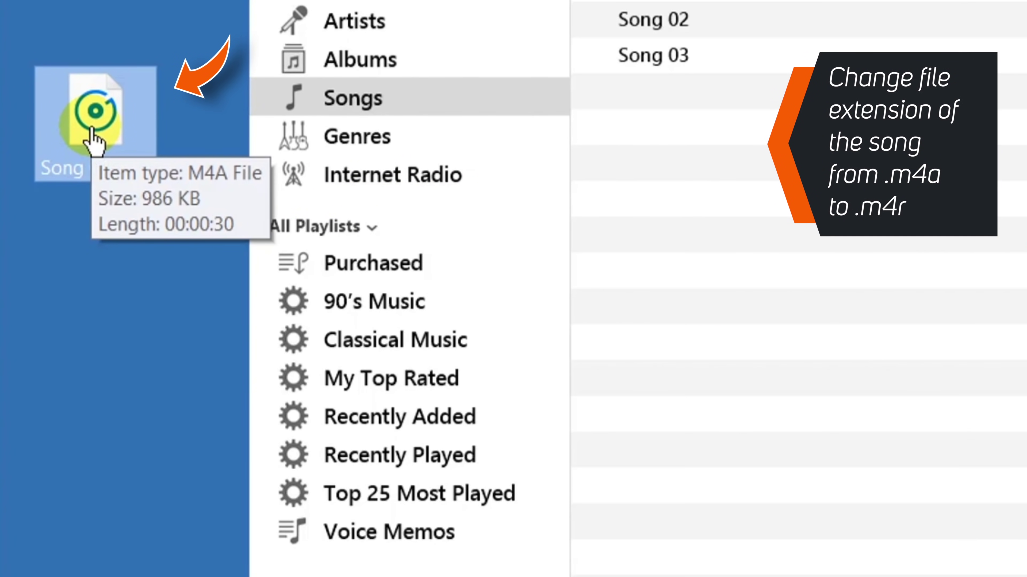
pyautogui.rightClick(92, 130)
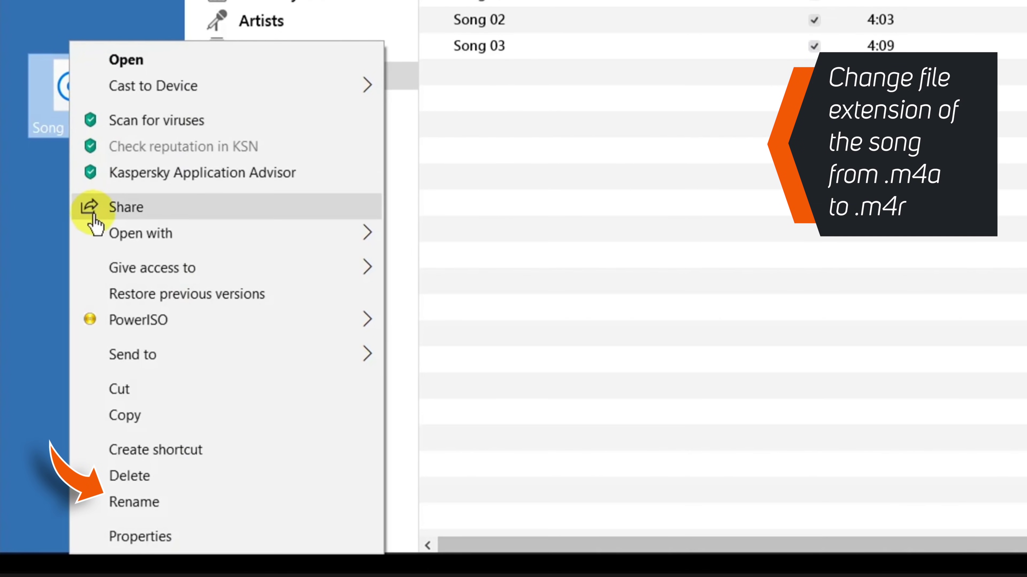
pyautogui.click(213, 506)
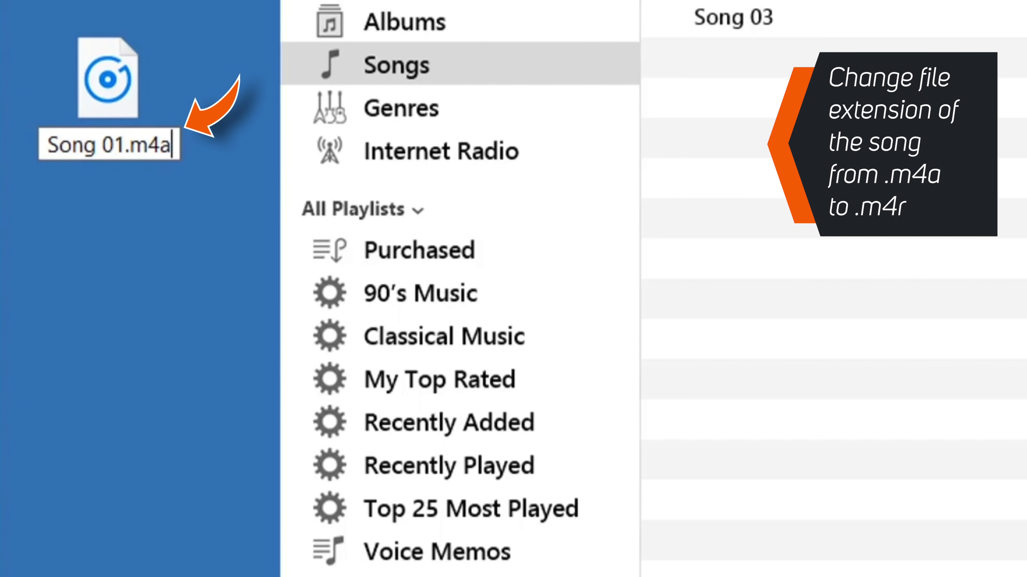
pyautogui.press('BackSpace')
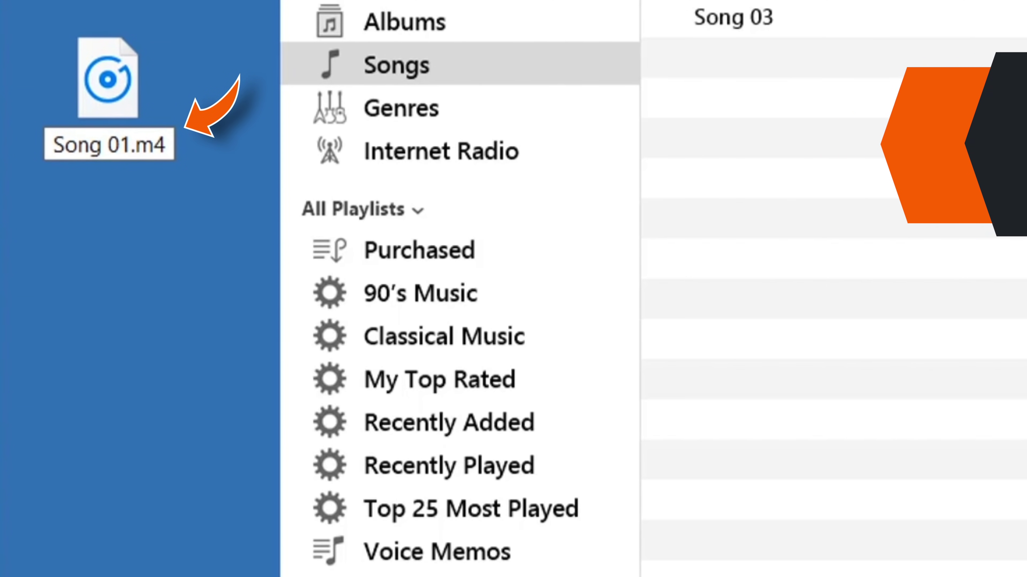
pyautogui.write('r')
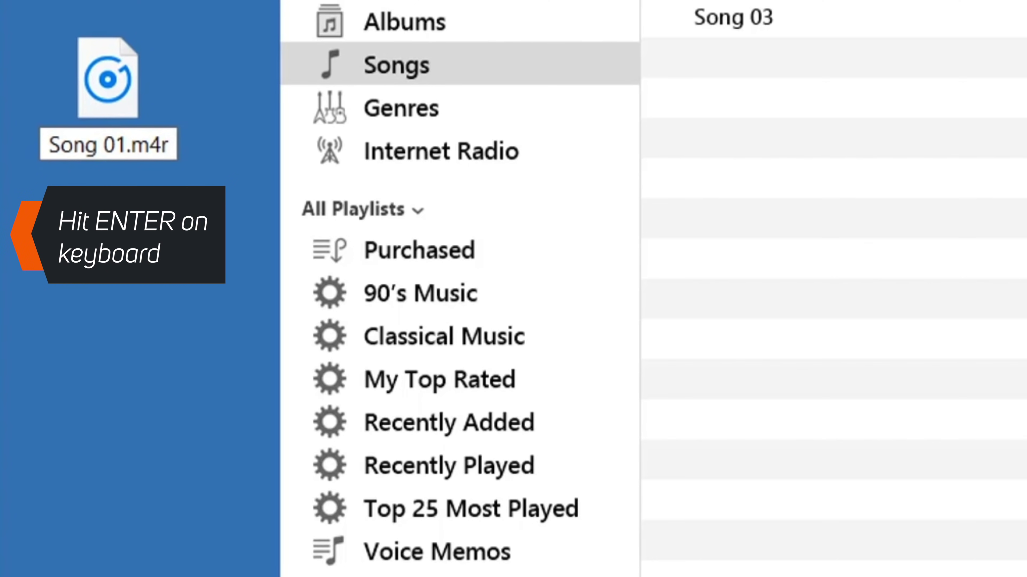
pyautogui.press('Return')
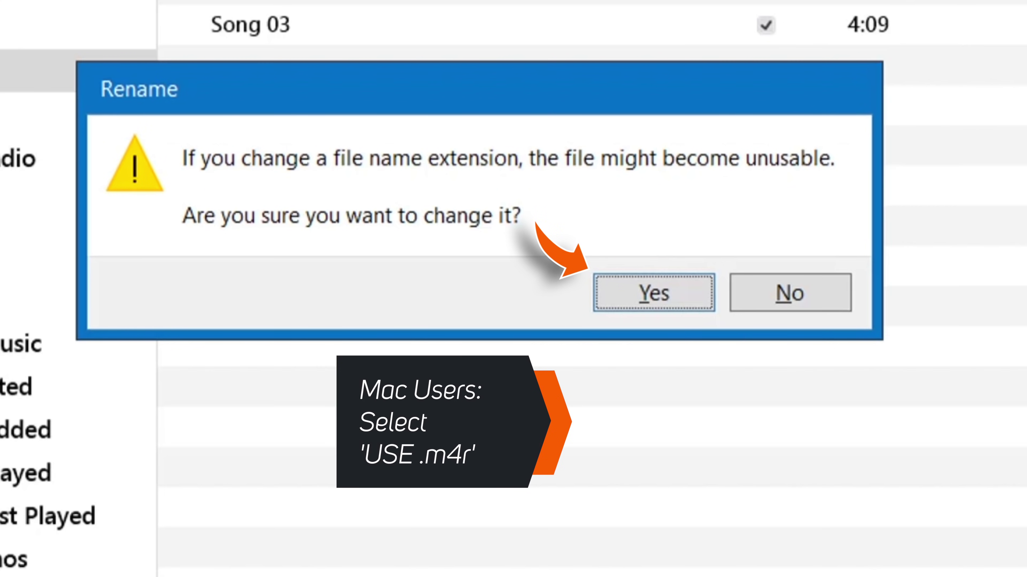
pyautogui.click(653, 293)
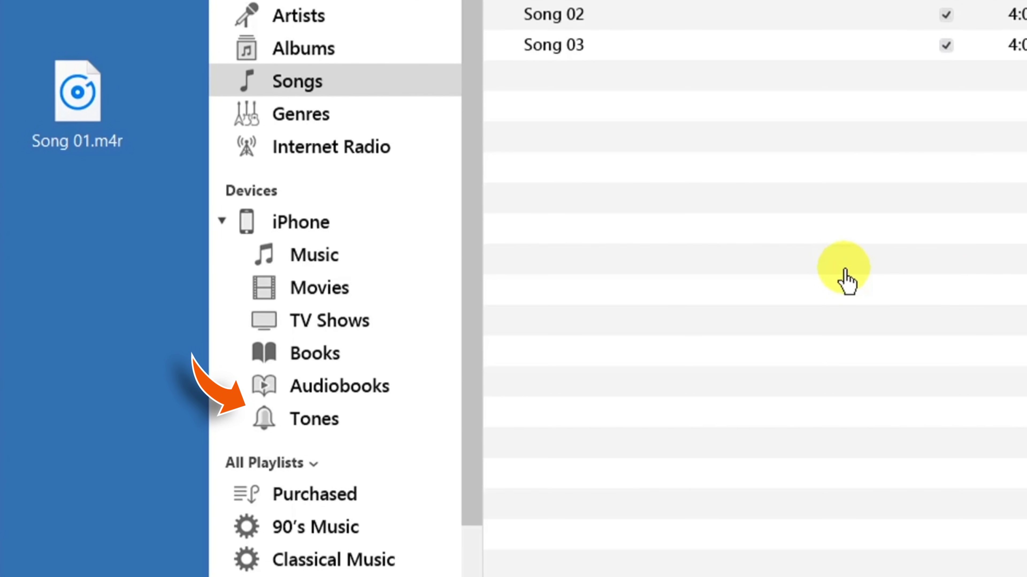
# Open the iPhone's Tones section and add Song 01.m4r to it from the desktop.
pyautogui.click(286, 424)
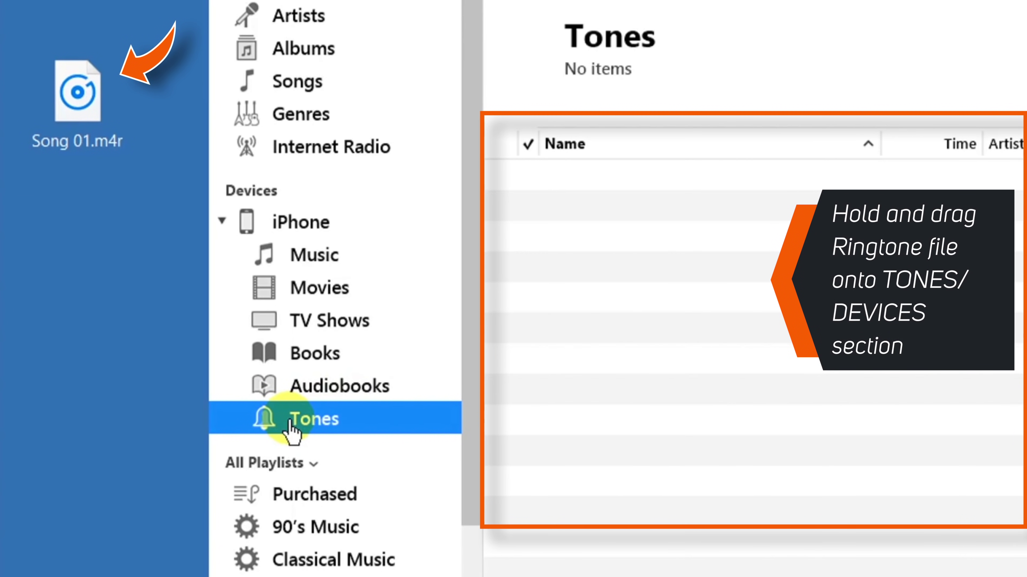
pyautogui.click(122, 104)
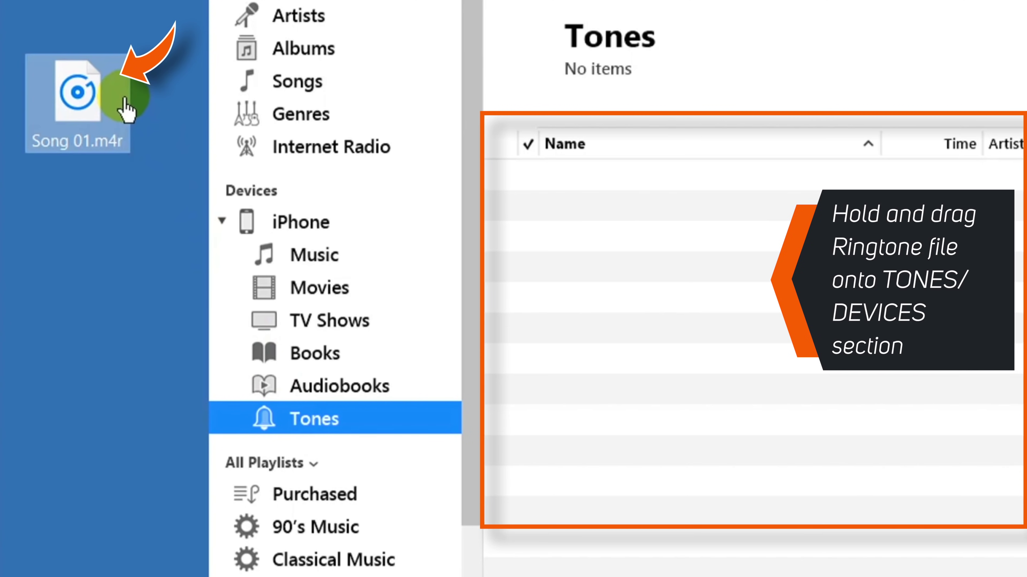
pyautogui.moveTo(99, 109); pyautogui.dragTo(627, 270)
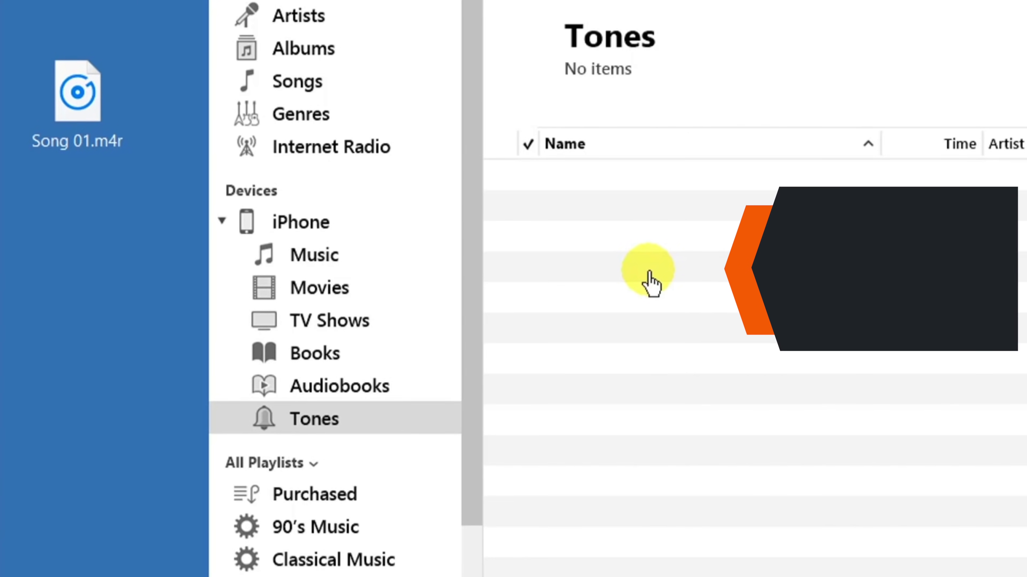
# Copy the desktop file Song 01.m4r and paste it into the iPhone's Tones section.
pyautogui.click(63, 91)
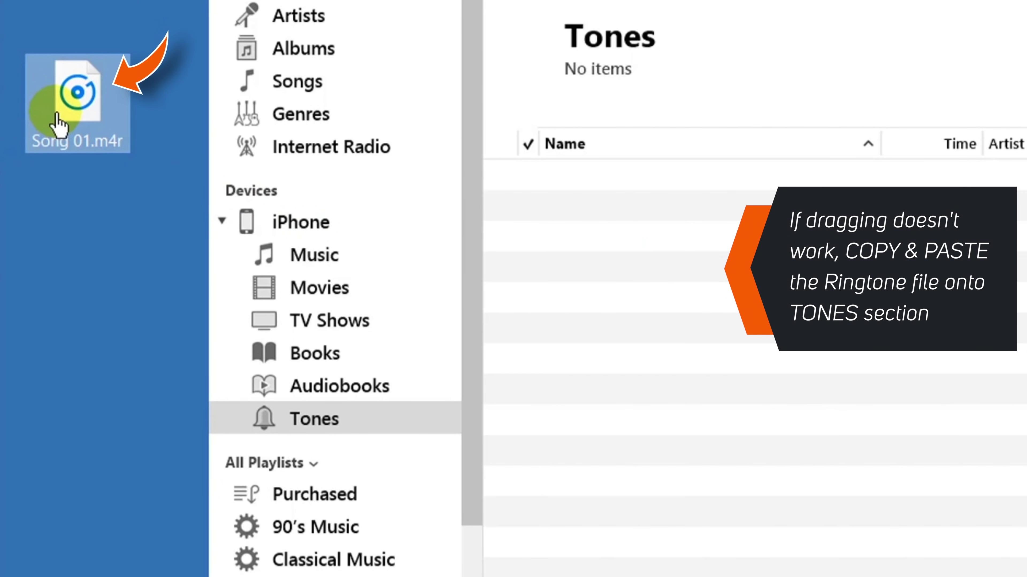
pyautogui.rightClick(57, 115)
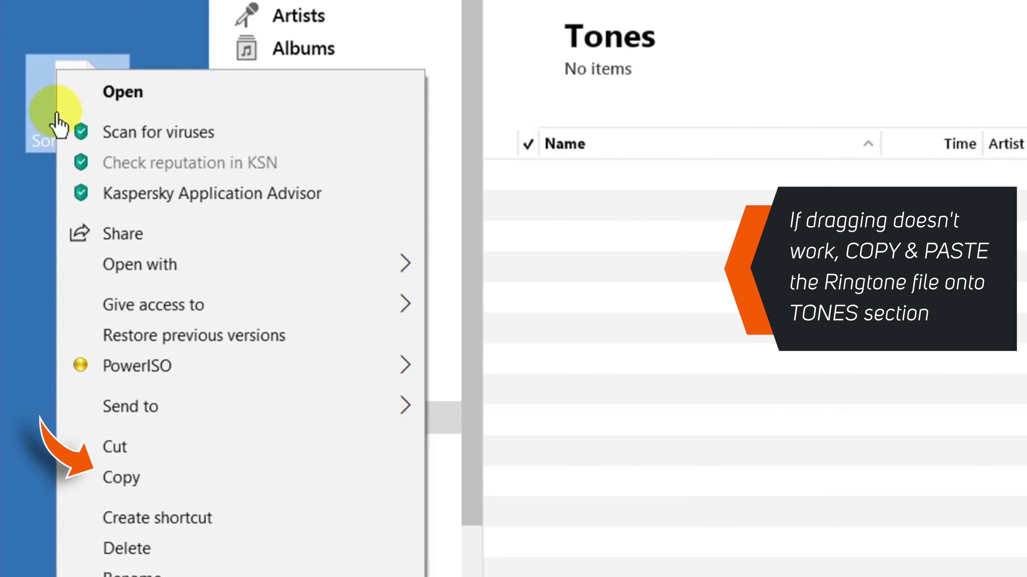
pyautogui.click(231, 481)
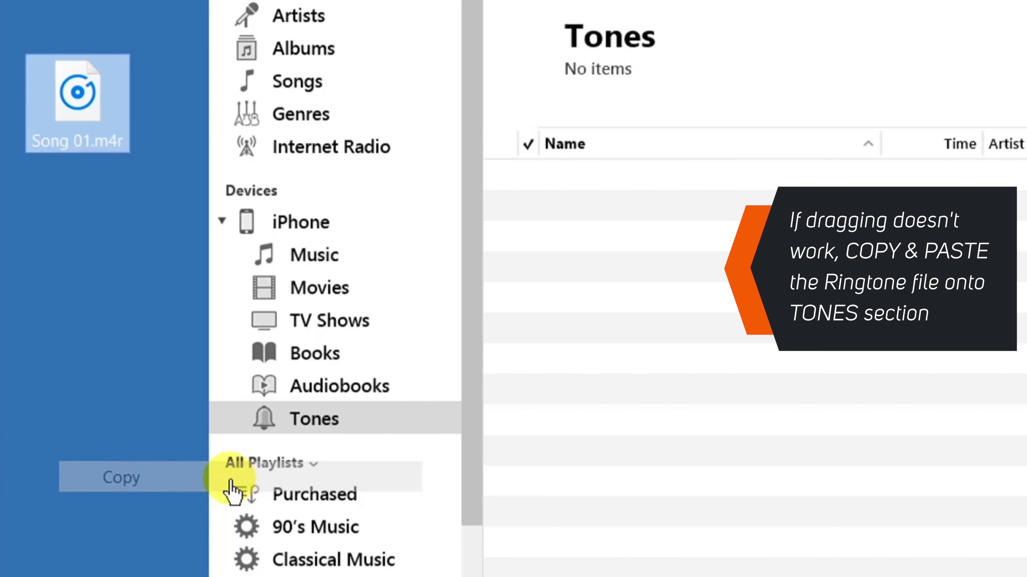
pyautogui.click(390, 420)
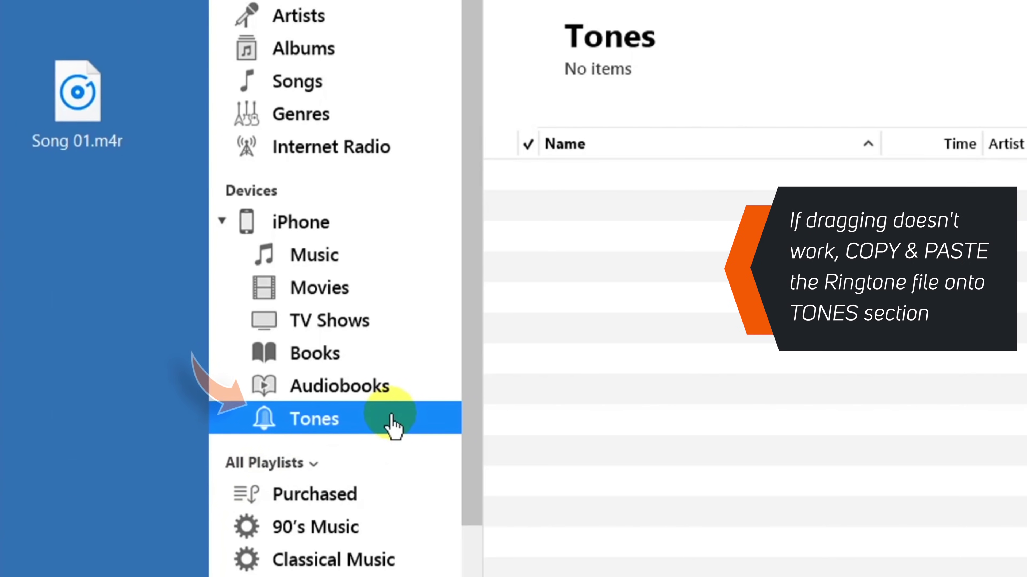
pyautogui.rightClick(391, 419)
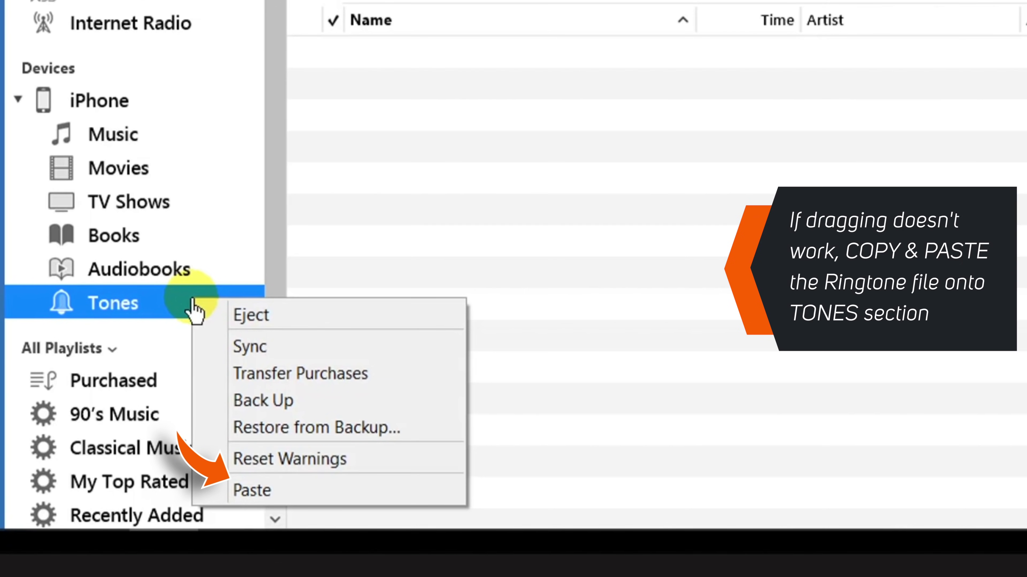
pyautogui.click(344, 495)
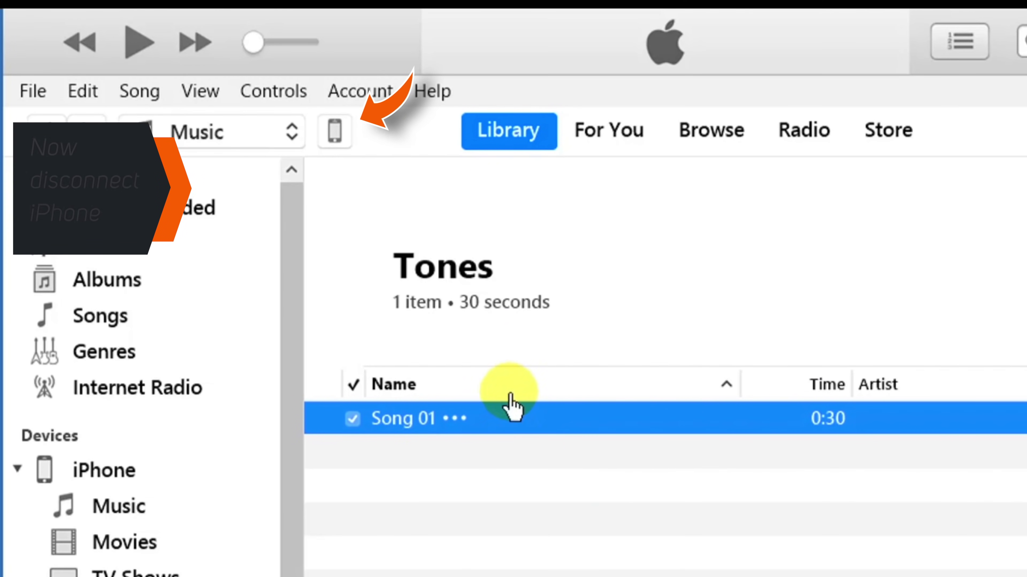
# Eject the iPhone from iTunes and select Song 01 as the ringtone in the phone's sound settings.
pyautogui.click(331, 135)
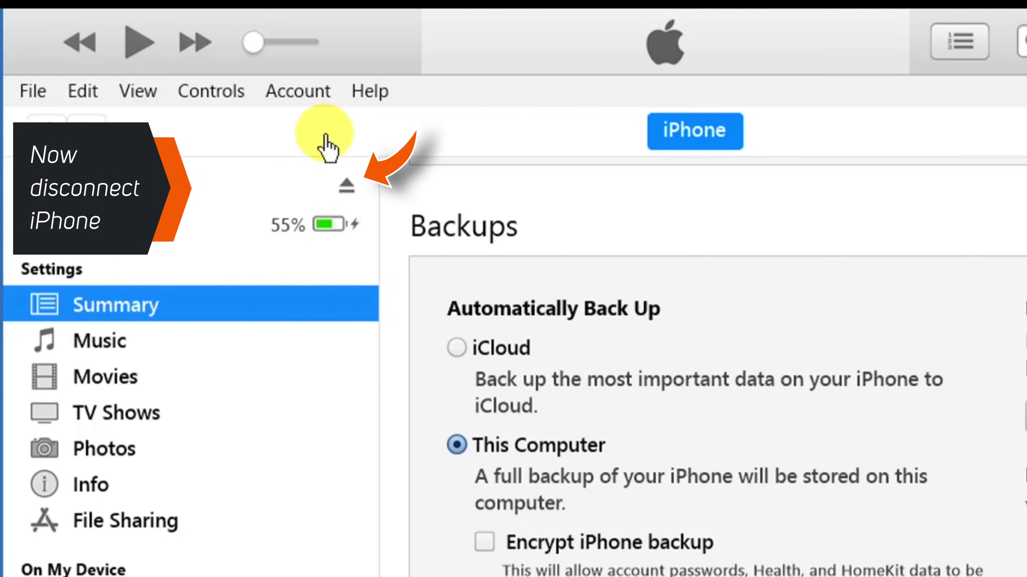
pyautogui.click(344, 184)
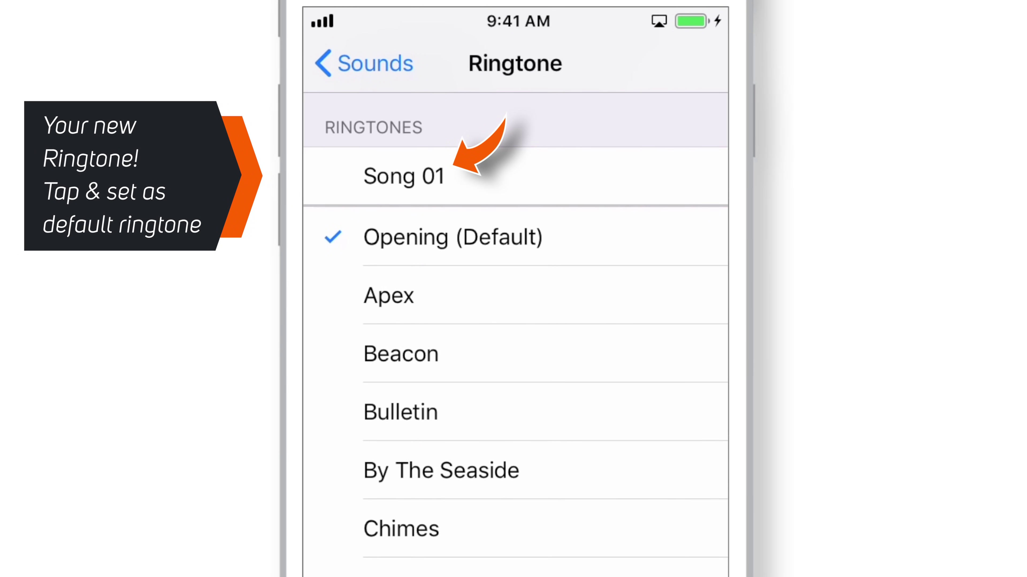
pyautogui.click(403, 176)
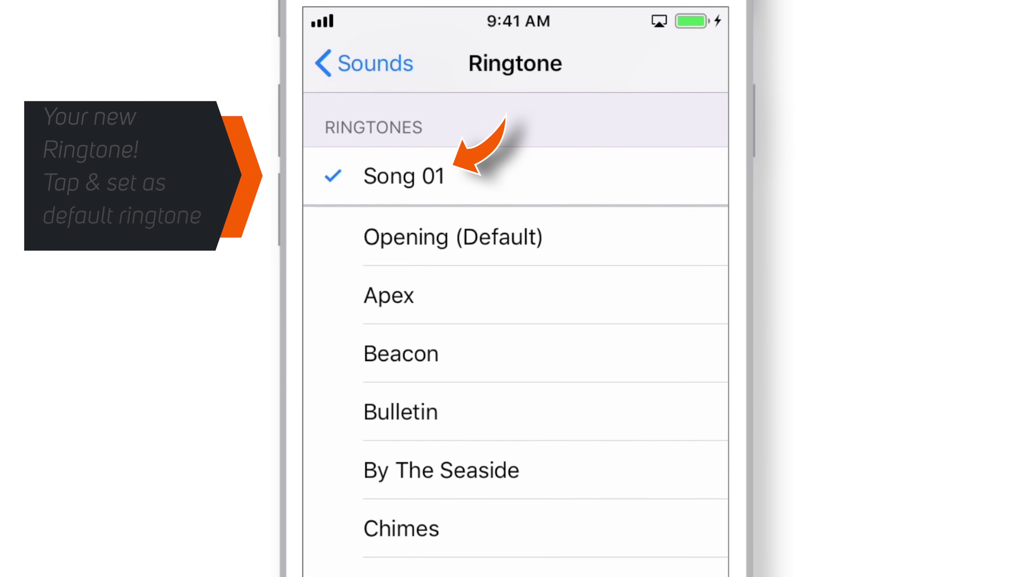